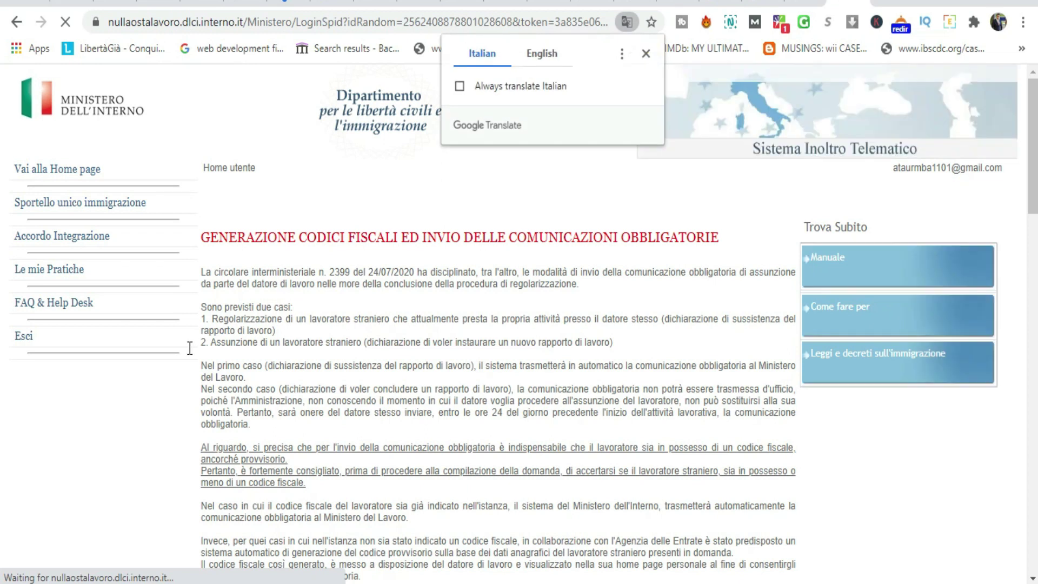
# Open the Italian language test application, Modulo TI, from the Richiesta Moduli list under Sportello unico immigrazione, dismissing the translation prompt.
pyautogui.click(646, 54)
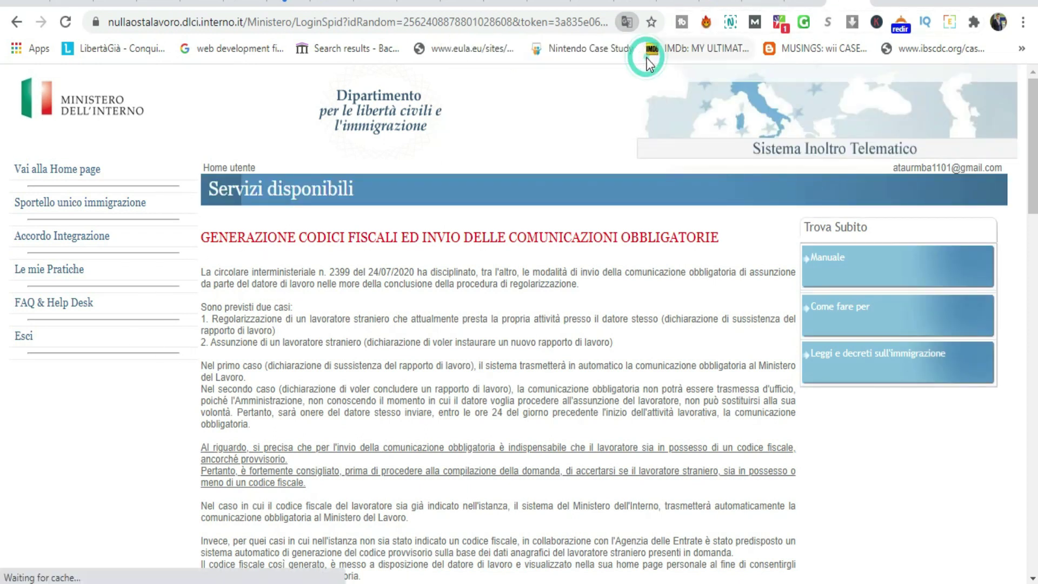
pyautogui.click(124, 210)
pyautogui.click(22, 234)
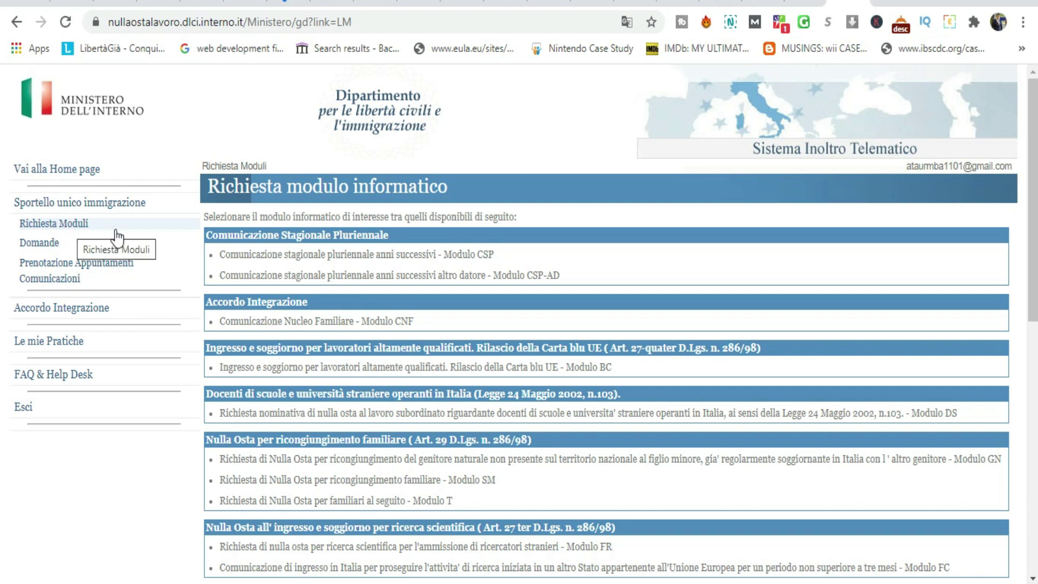
pyautogui.scroll(-10, 468, 426)
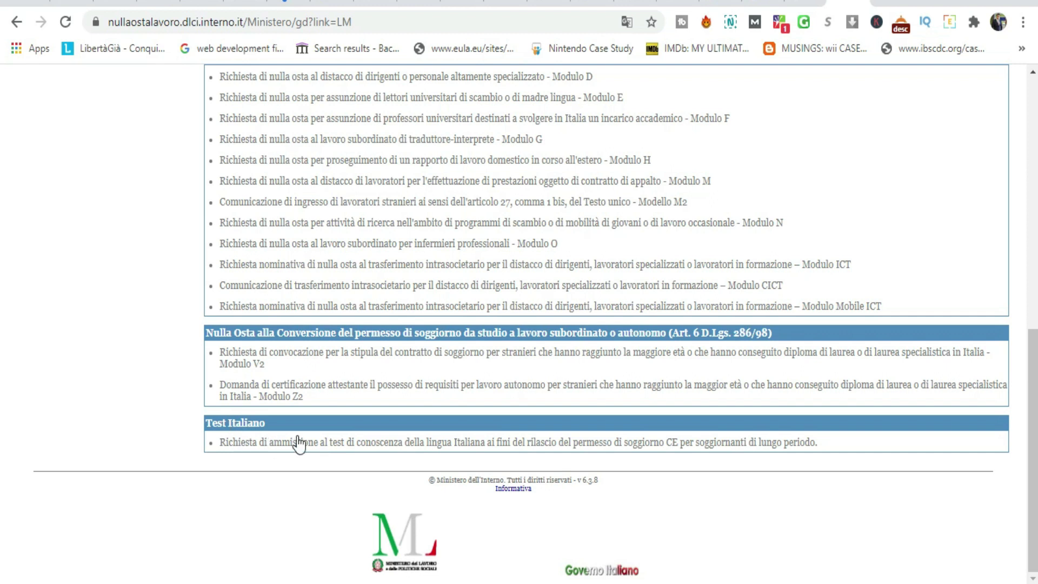
pyautogui.click(328, 442)
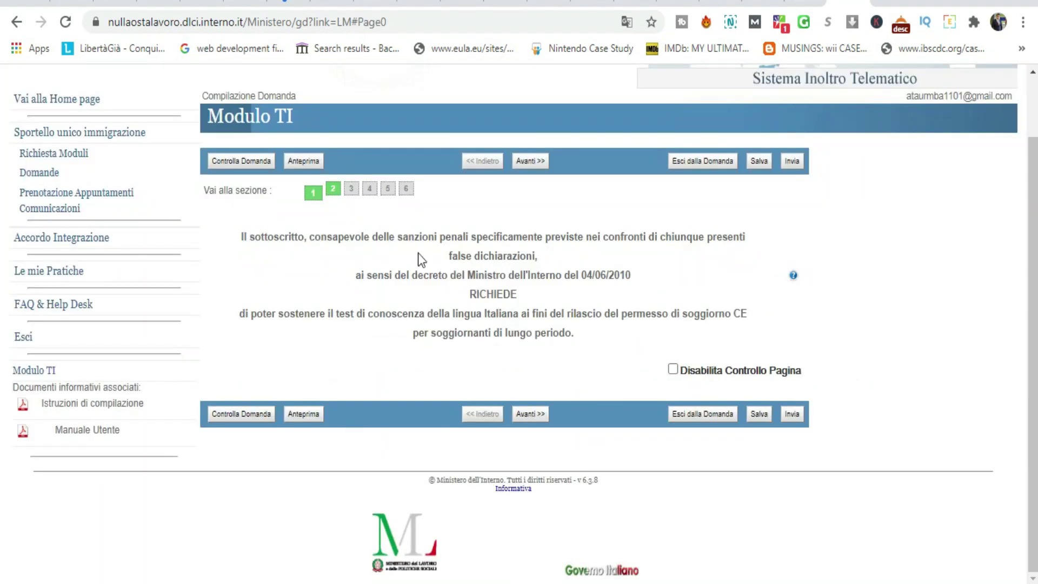
# View the applicant contact fields in section 6 and return to section 1, proceeding despite the empty required fields.
pyautogui.click(405, 189)
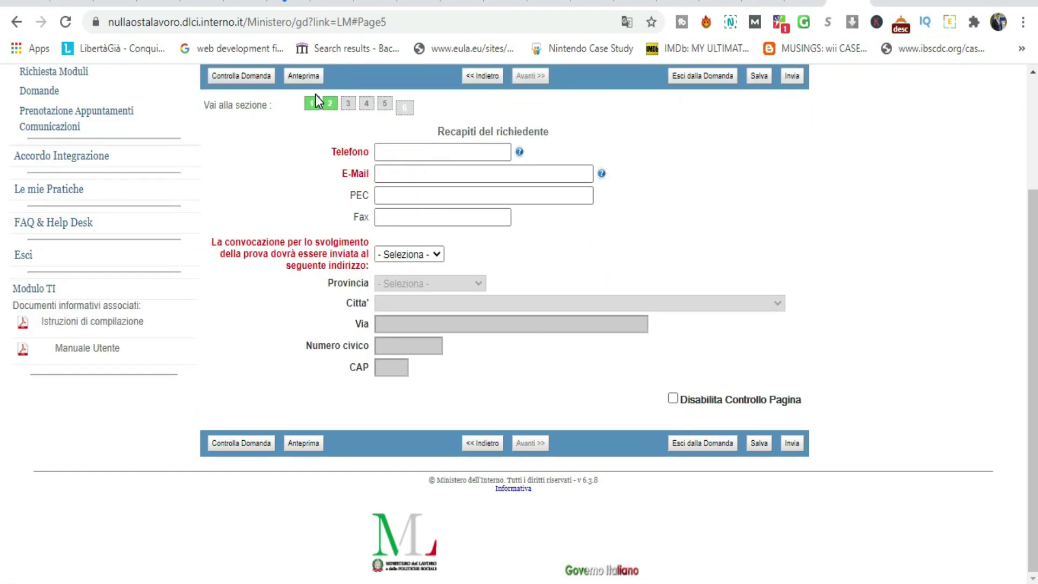
pyautogui.click(316, 98)
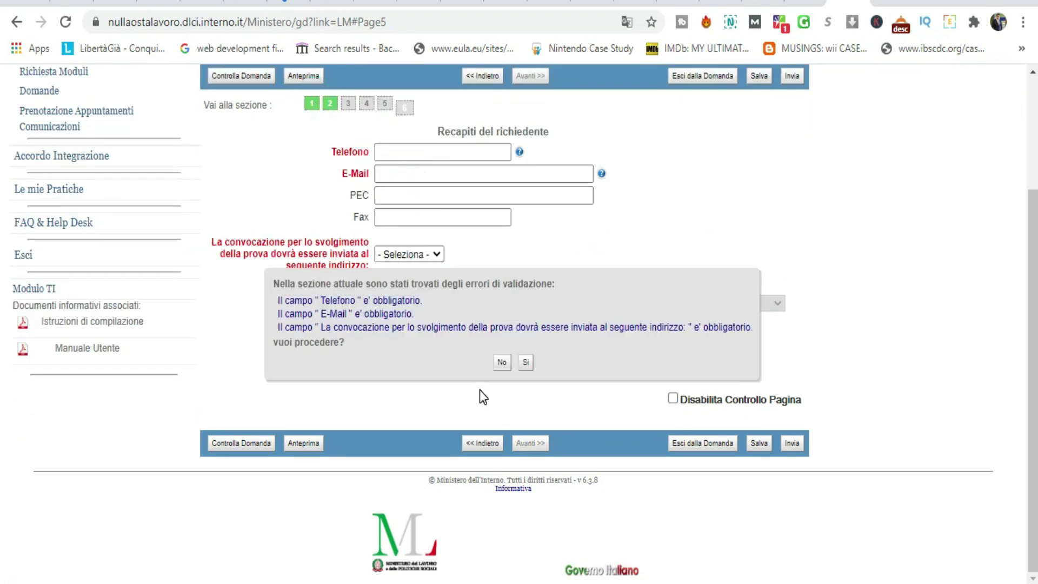
pyautogui.click(502, 362)
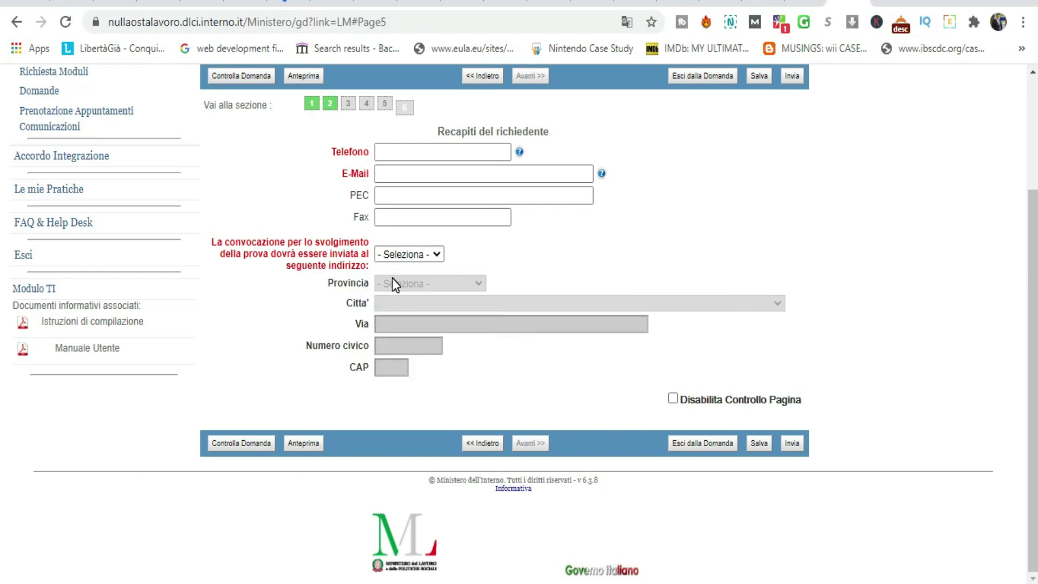
pyautogui.scroll(1, 394, 283)
pyautogui.click(312, 169)
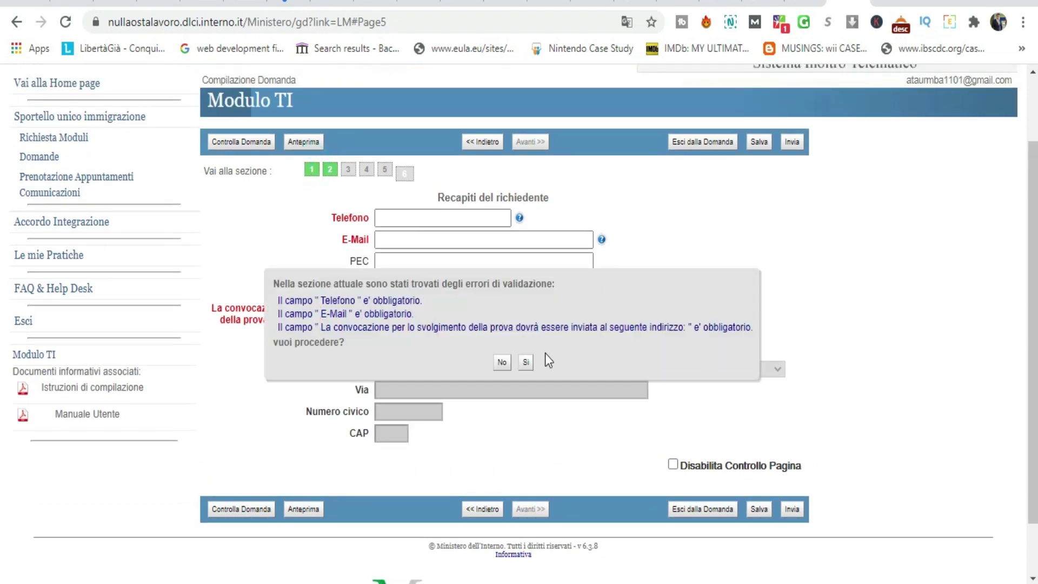
pyautogui.click(527, 362)
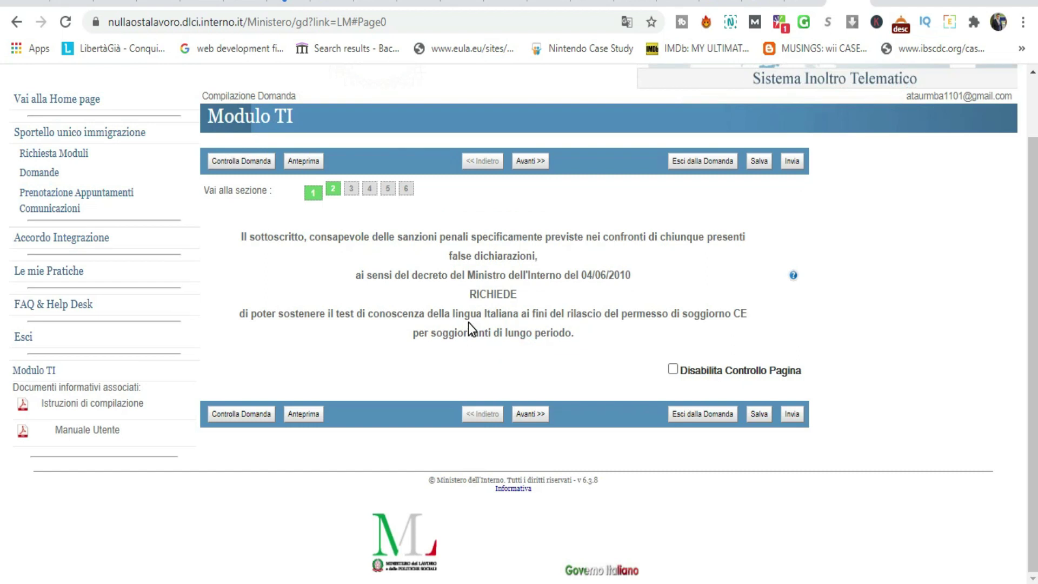
# Advance through the opening declaration and the exemption notice to the applicant's data in section 3.
pyautogui.scroll(1, 427, 367)
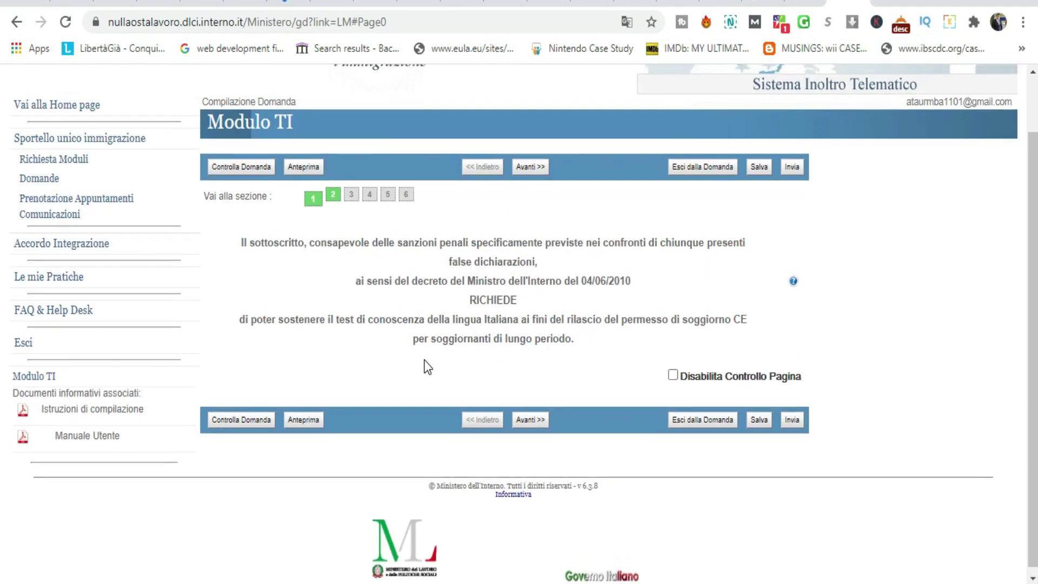
pyautogui.scroll(2, 511, 302)
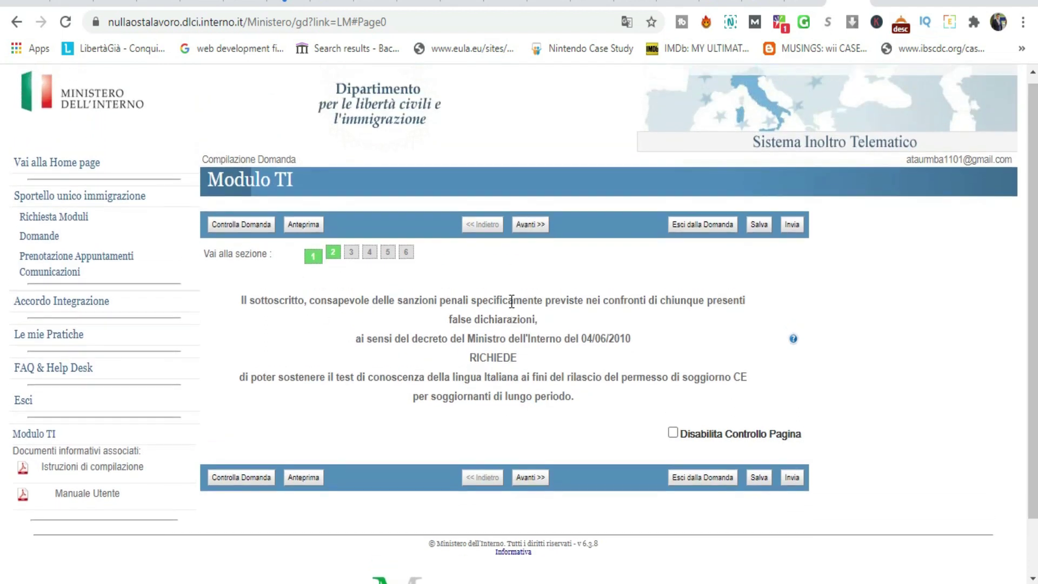
pyautogui.scroll(-2, 511, 302)
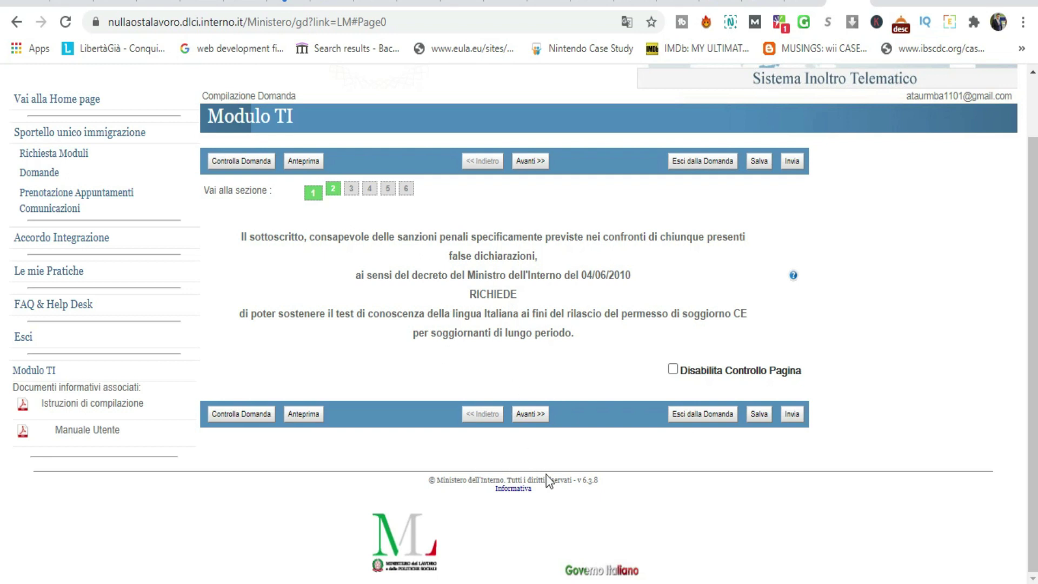
pyautogui.click(538, 422)
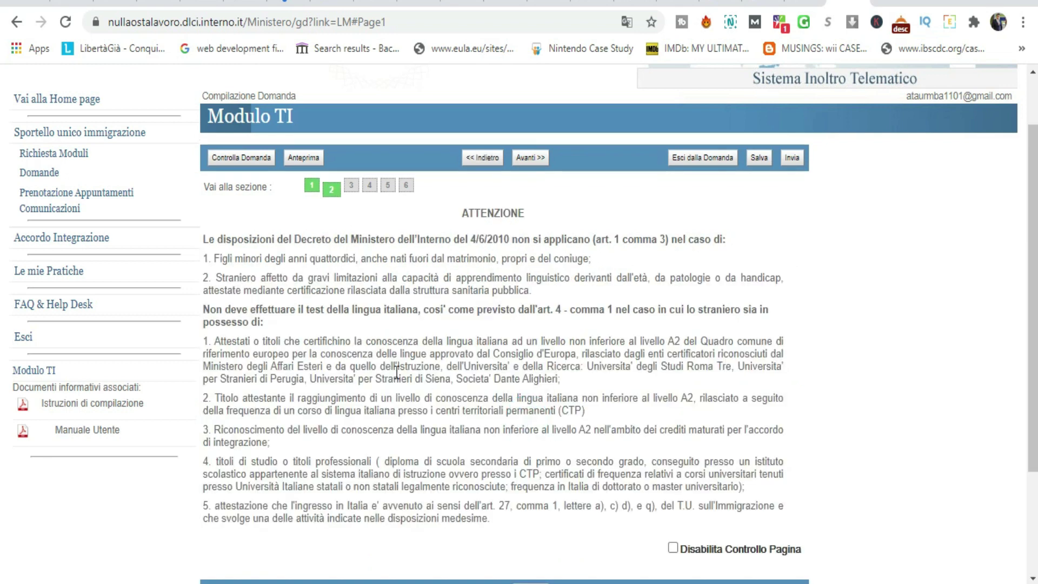
pyautogui.scroll(-3, 392, 373)
pyautogui.click(520, 442)
# Examine the applicant's personal data fields, including the choices for marital status, sex and country of birth.
pyautogui.scroll(1, 446, 228)
pyautogui.scroll(1, 446, 228)
pyautogui.click(400, 227)
pyautogui.moveTo(369, 226); pyautogui.dragTo(336, 237)
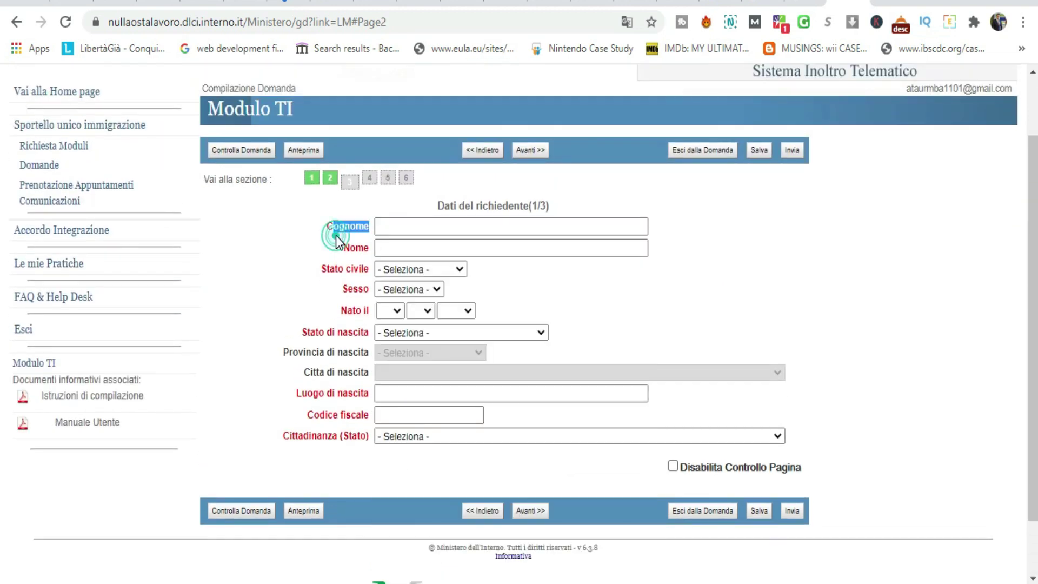
pyautogui.click(396, 268)
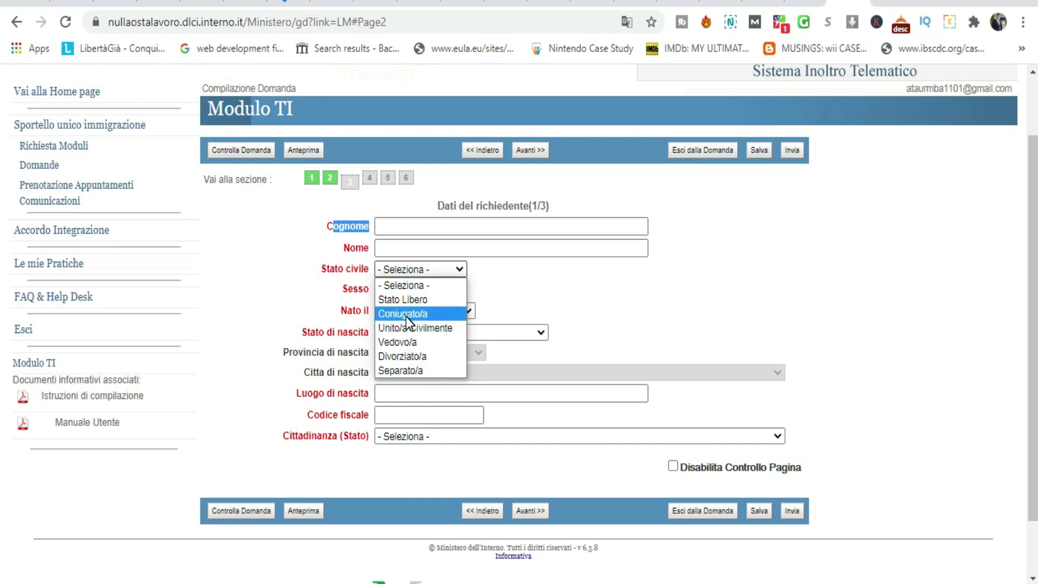
pyautogui.click(310, 291)
pyautogui.click(395, 290)
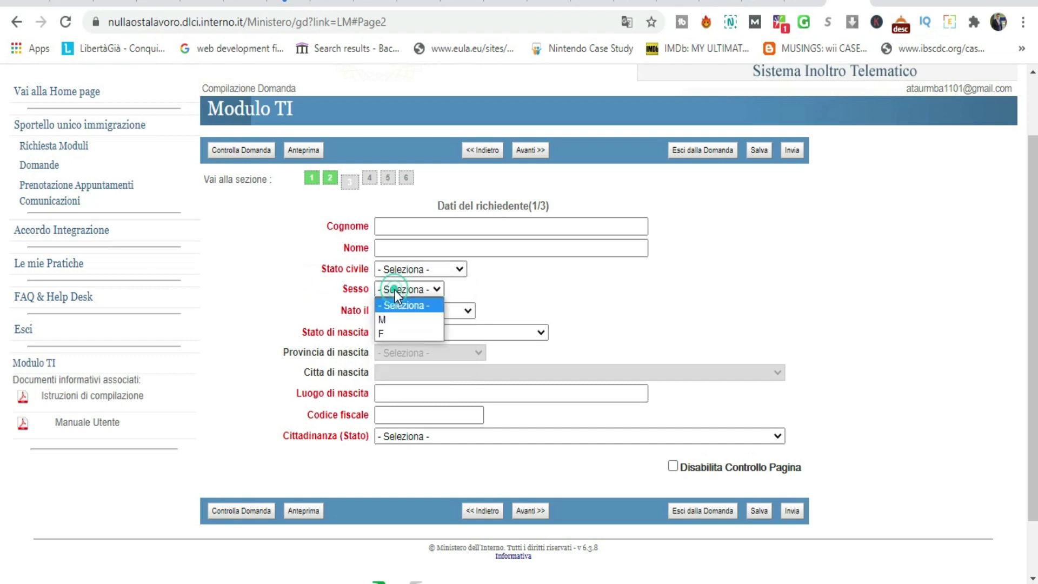
pyautogui.click(335, 315)
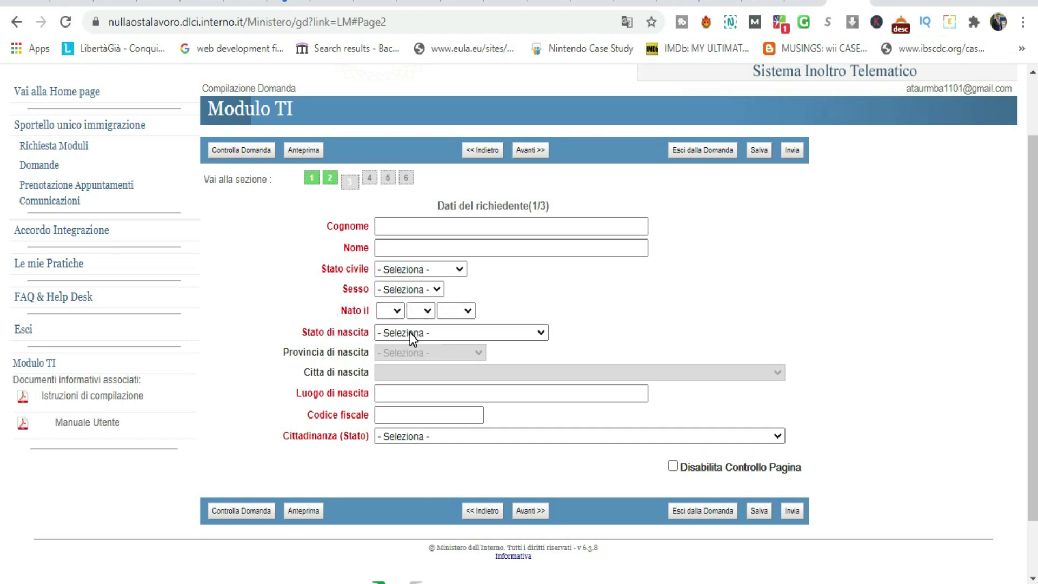
pyautogui.click(431, 331)
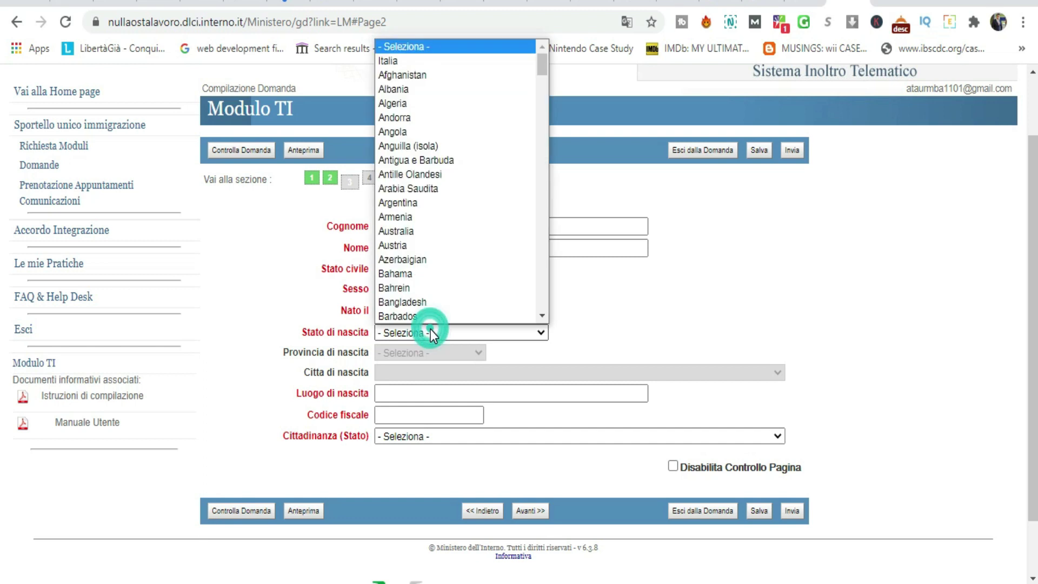
pyautogui.click(285, 289)
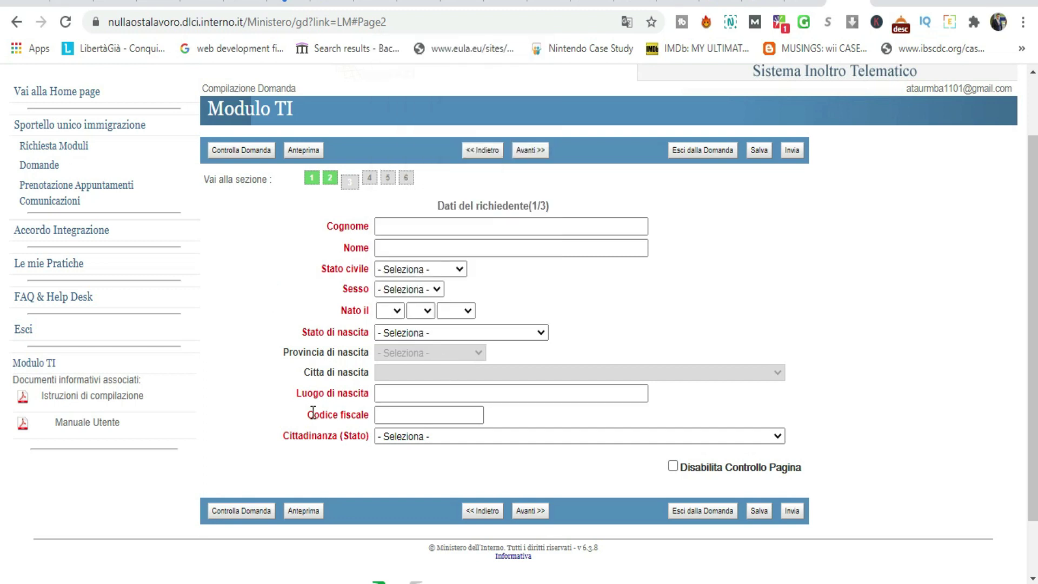
pyautogui.click(404, 394)
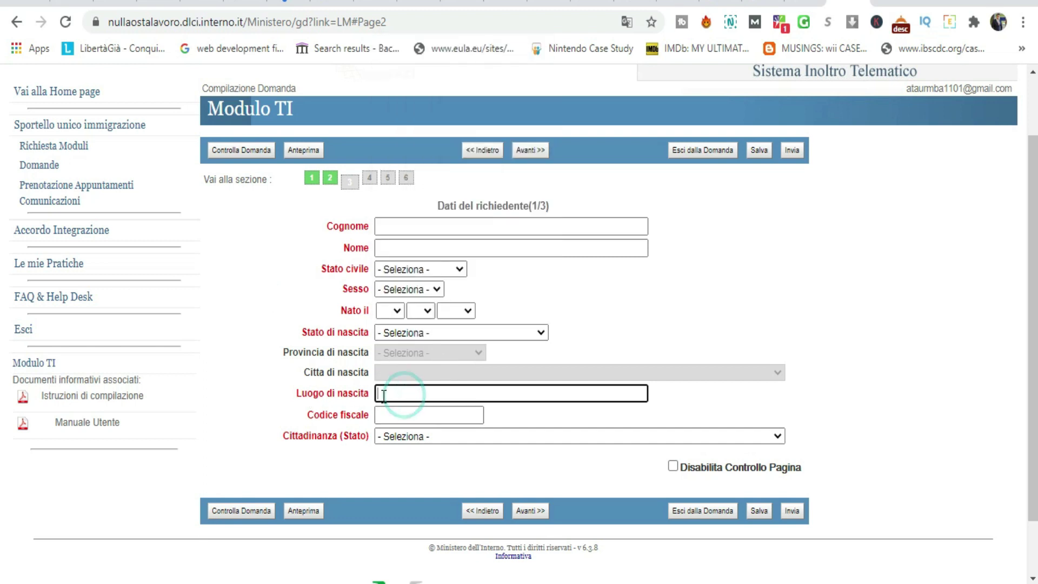
# Set the applicant's citizenship to Bangladesh and proceed to section 4 with the other required fields left empty.
pyautogui.click(414, 436)
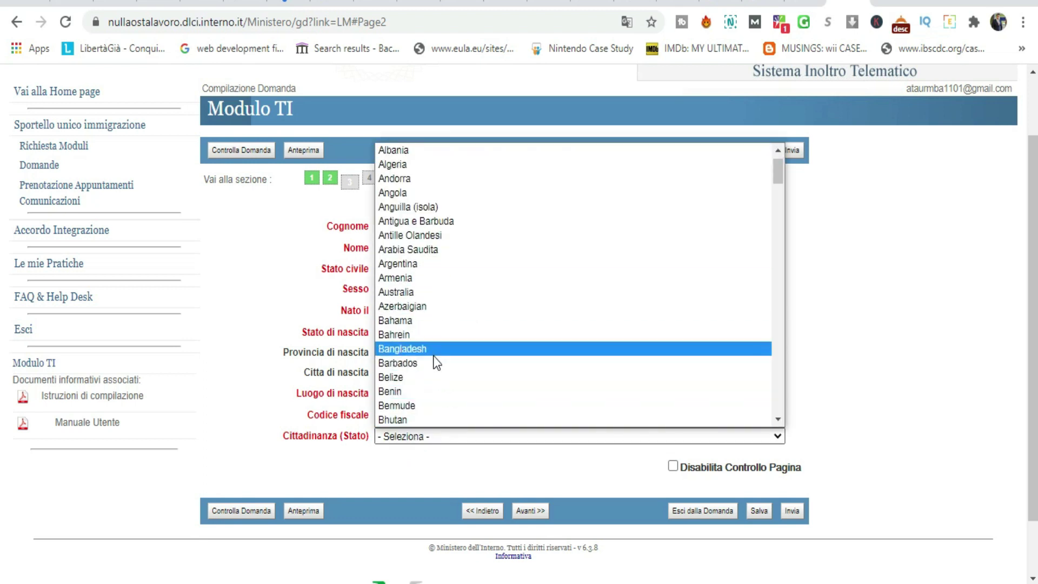
pyautogui.click(422, 352)
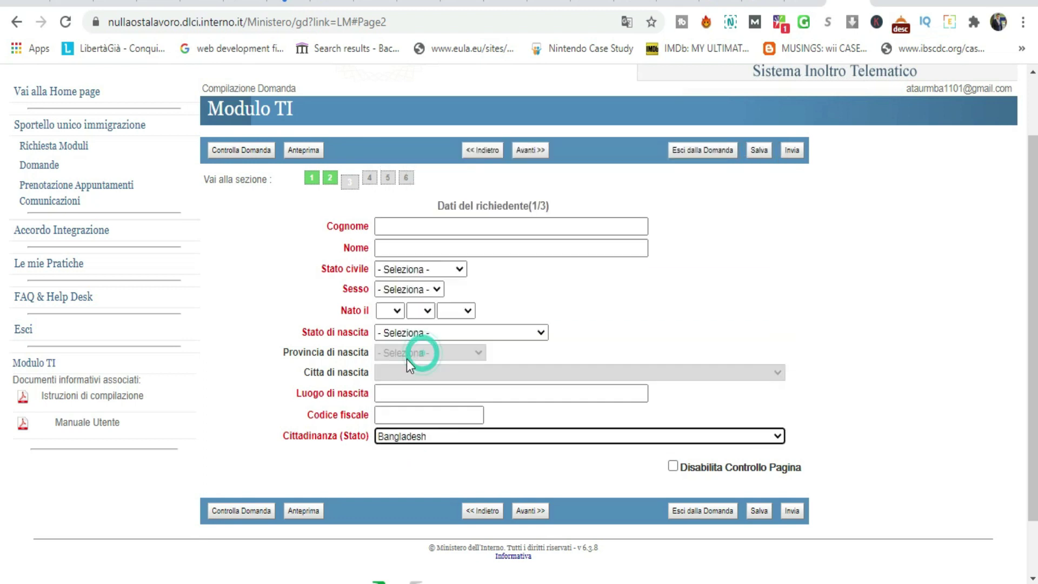
pyautogui.click(524, 508)
pyautogui.click(531, 391)
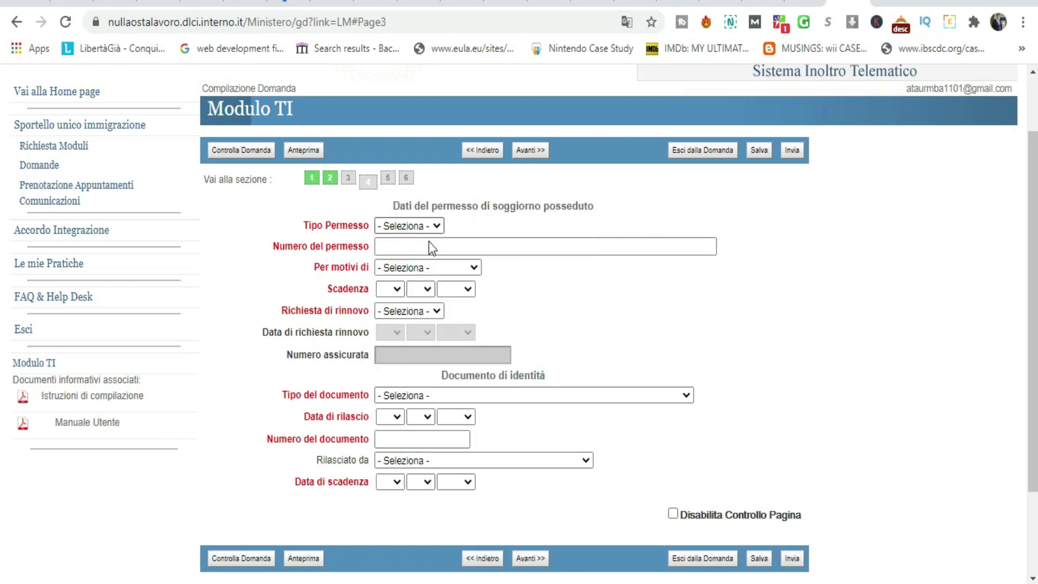
# Set the residence permit type to Elettronico and look through the available permit reasons without choosing one.
pyautogui.moveTo(500, 220); pyautogui.dragTo(334, 223)
pyautogui.click(422, 226)
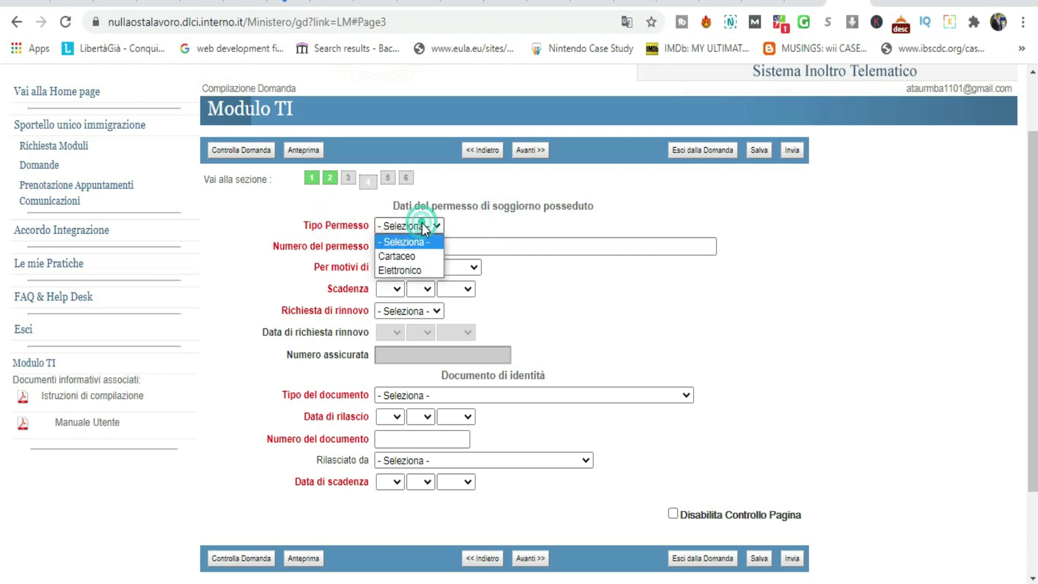
pyautogui.click(414, 270)
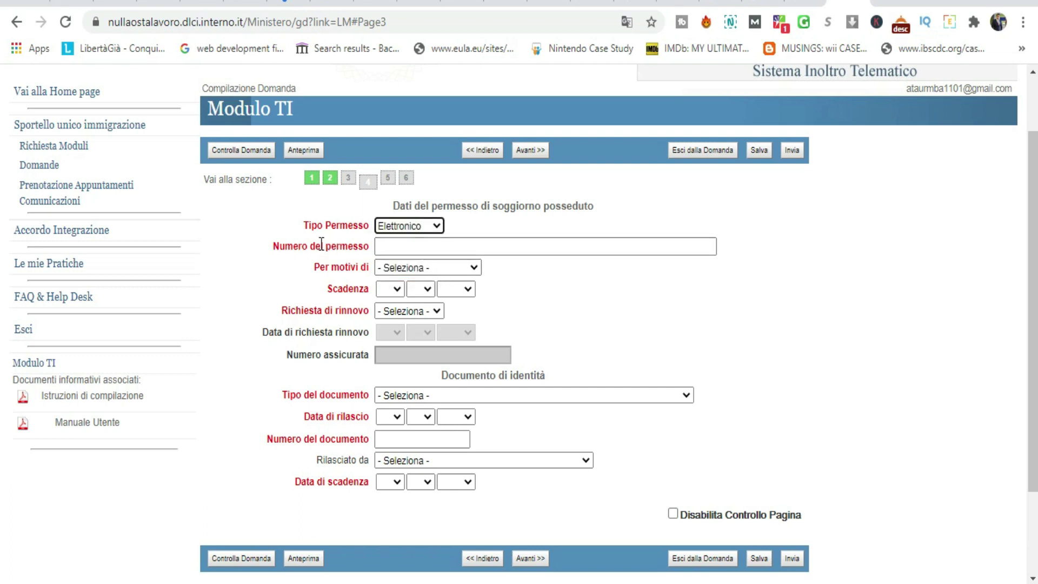
pyautogui.click(378, 252)
pyautogui.click(397, 266)
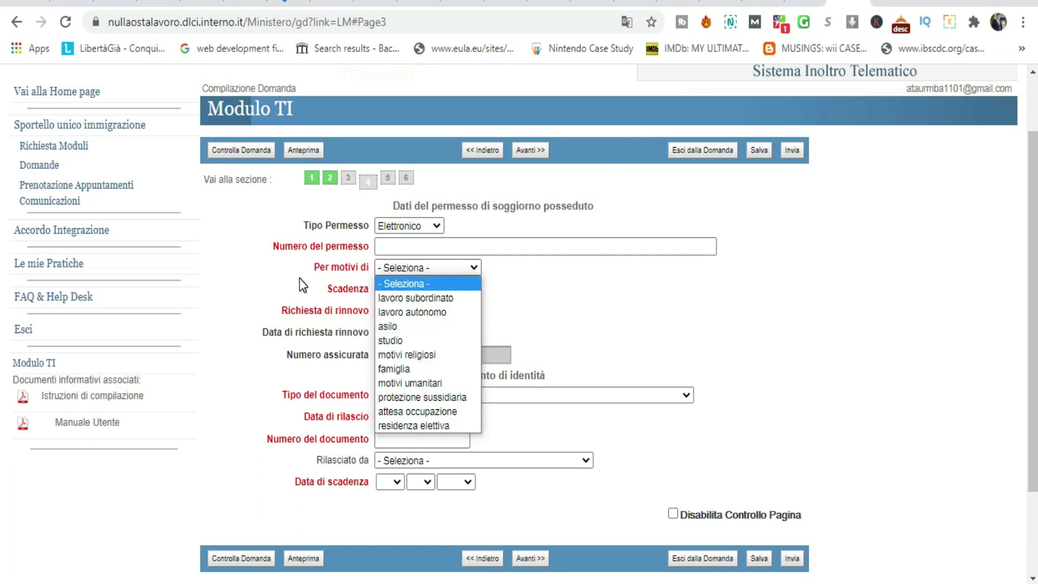
pyautogui.click(427, 283)
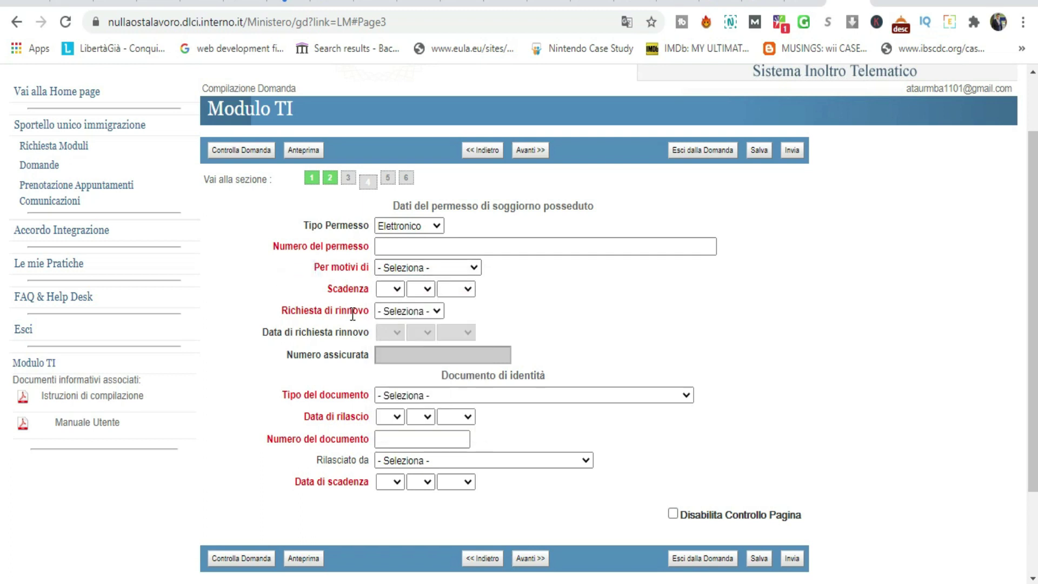
# Try SI for the permit's renewal request and switch it to NO.
pyautogui.click(408, 315)
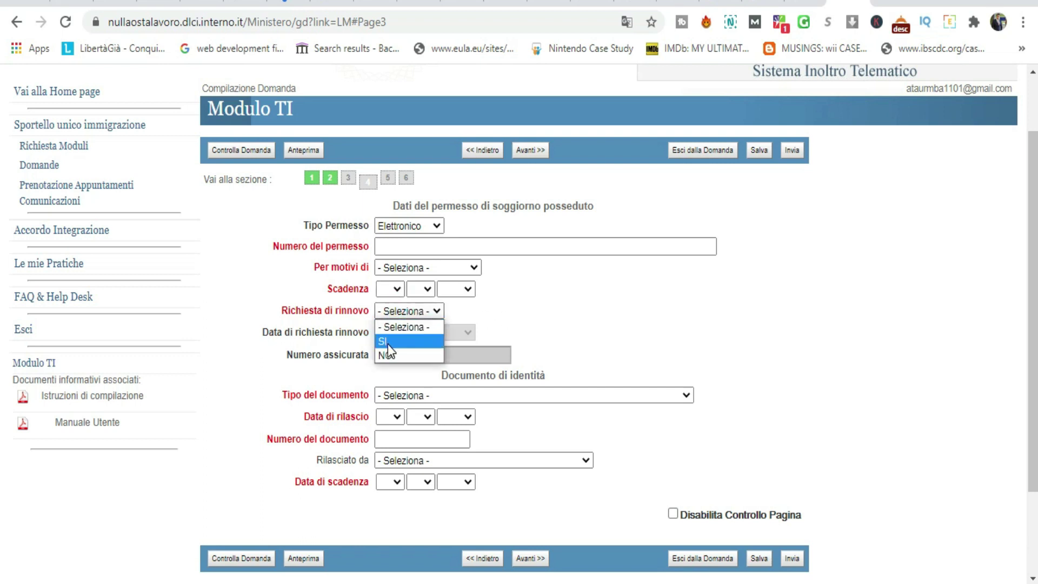
pyautogui.click(388, 343)
pyautogui.click(422, 313)
pyautogui.click(390, 360)
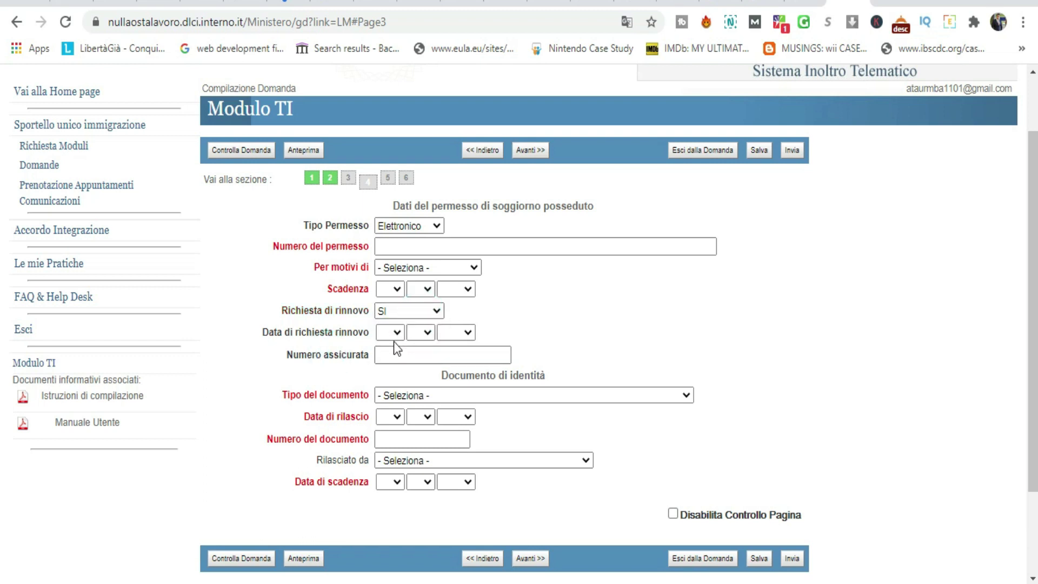
pyautogui.click(397, 311)
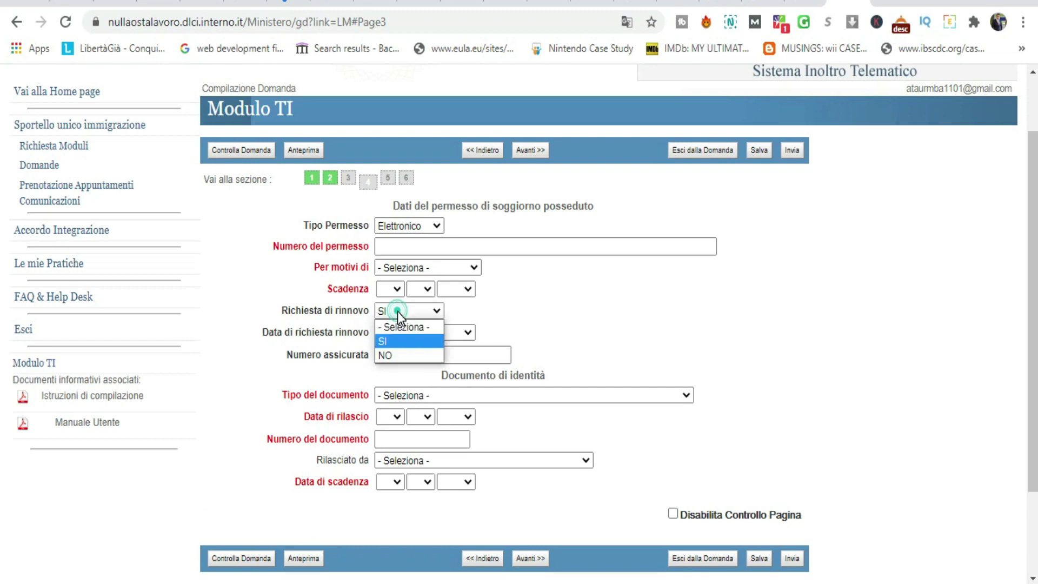
pyautogui.click(393, 351)
# Set the identity document type to Passaporto ordinario.
pyautogui.scroll(-2, 400, 378)
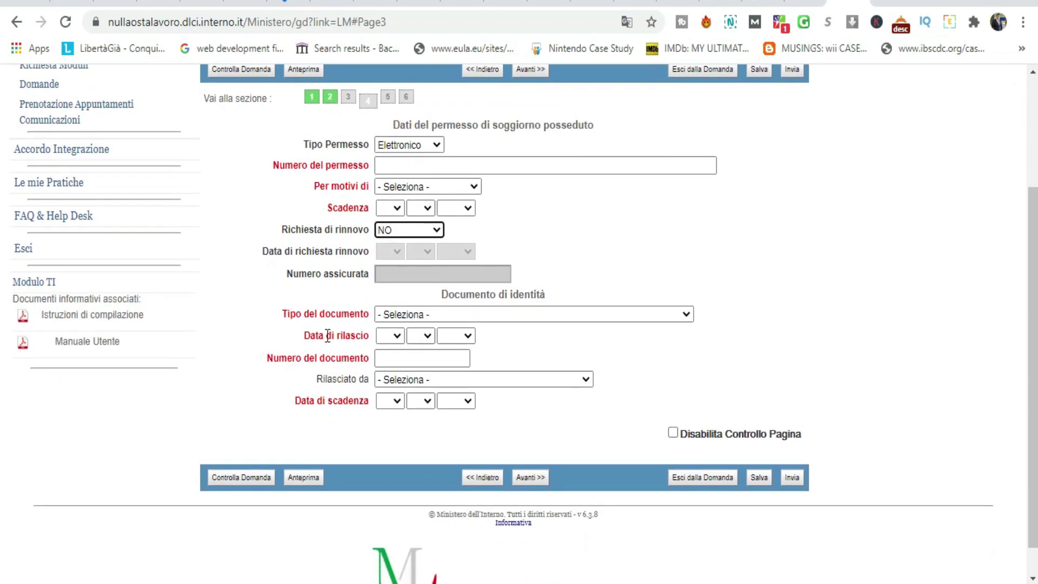
pyautogui.click(407, 316)
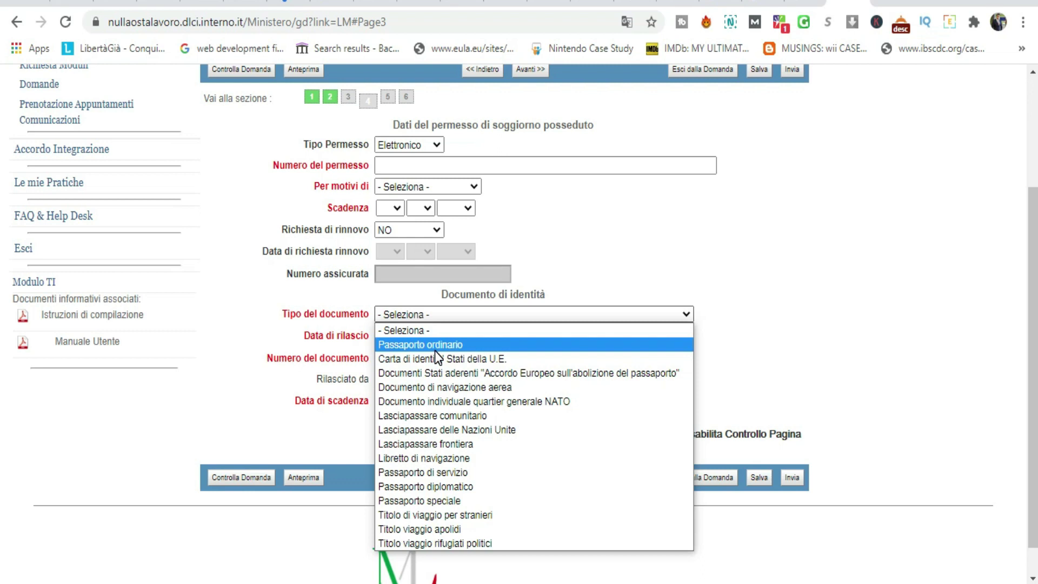
pyautogui.click(435, 349)
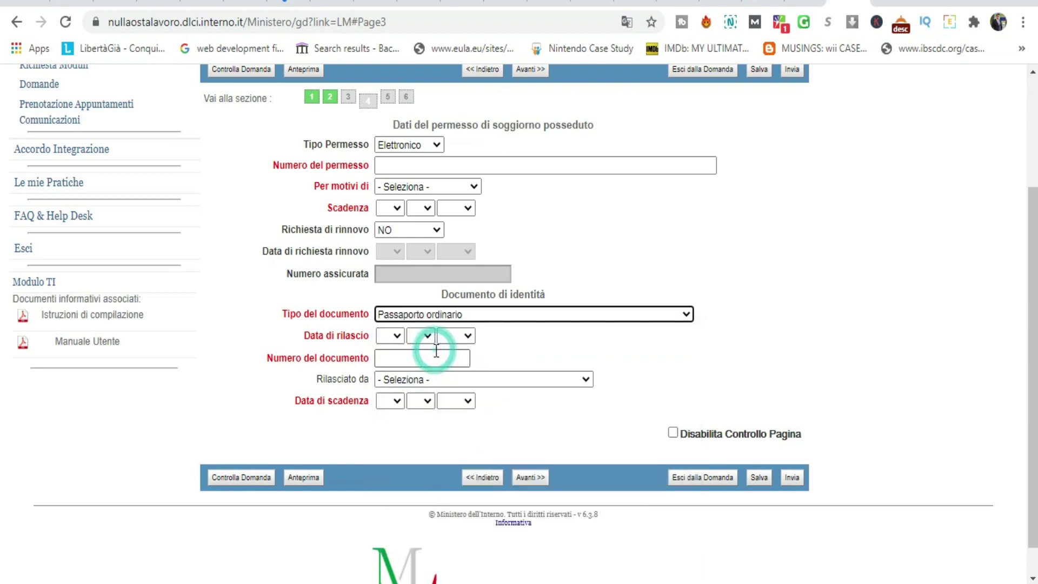
pyautogui.click(442, 314)
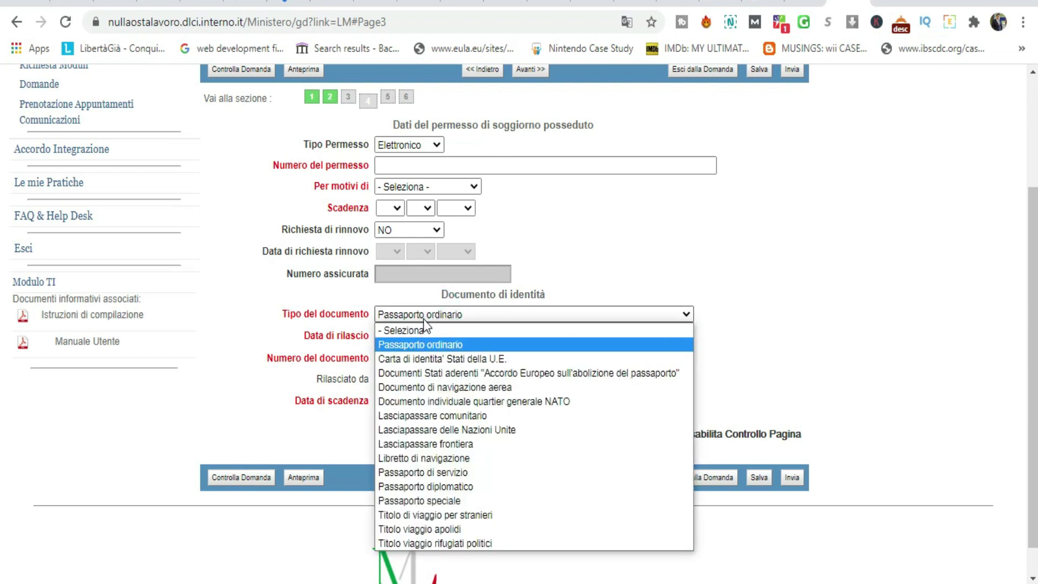
pyautogui.click(431, 349)
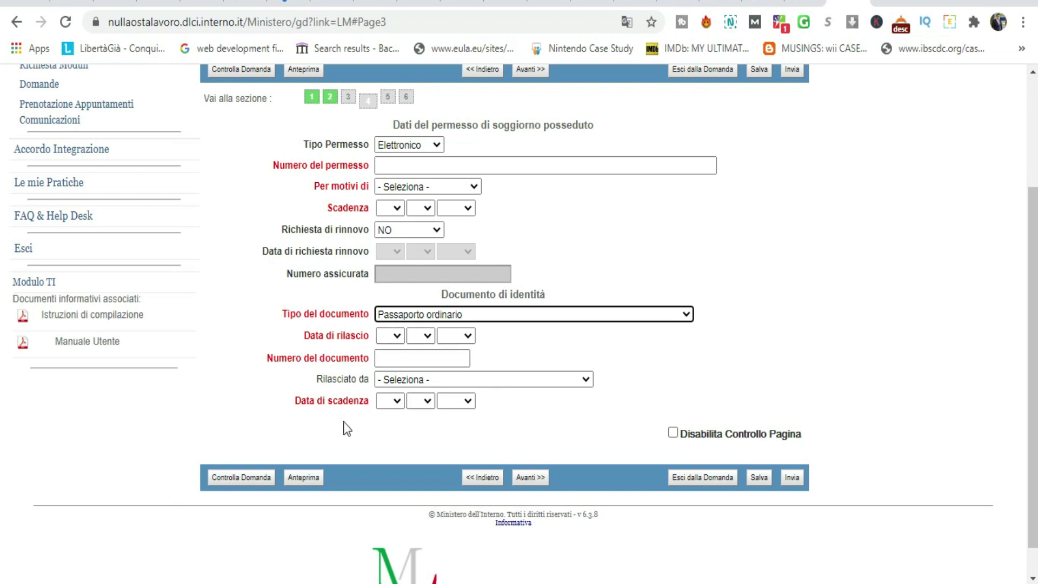
# Proceed to section 5 with the remaining required permit and identity document fields left empty.
pyautogui.click(522, 480)
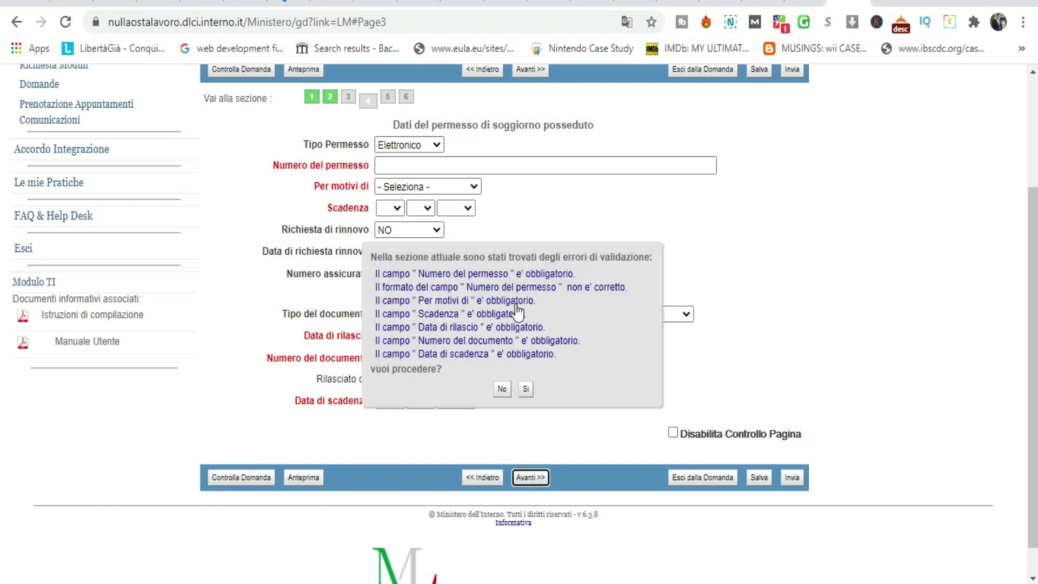
pyautogui.click(525, 389)
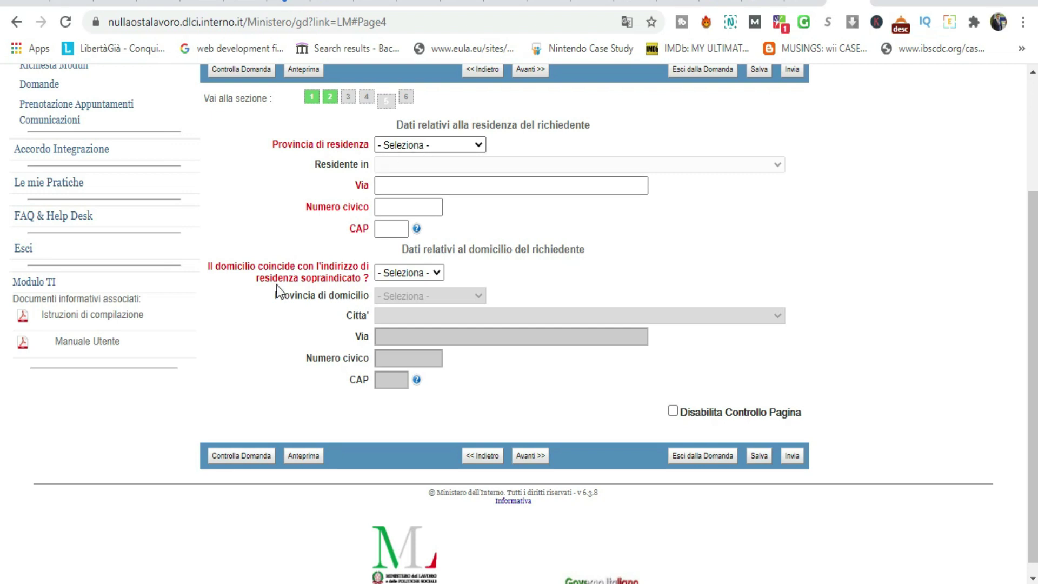
# Answer NO to whether the applicant's domicile coincides with the residence address.
pyautogui.click(398, 276)
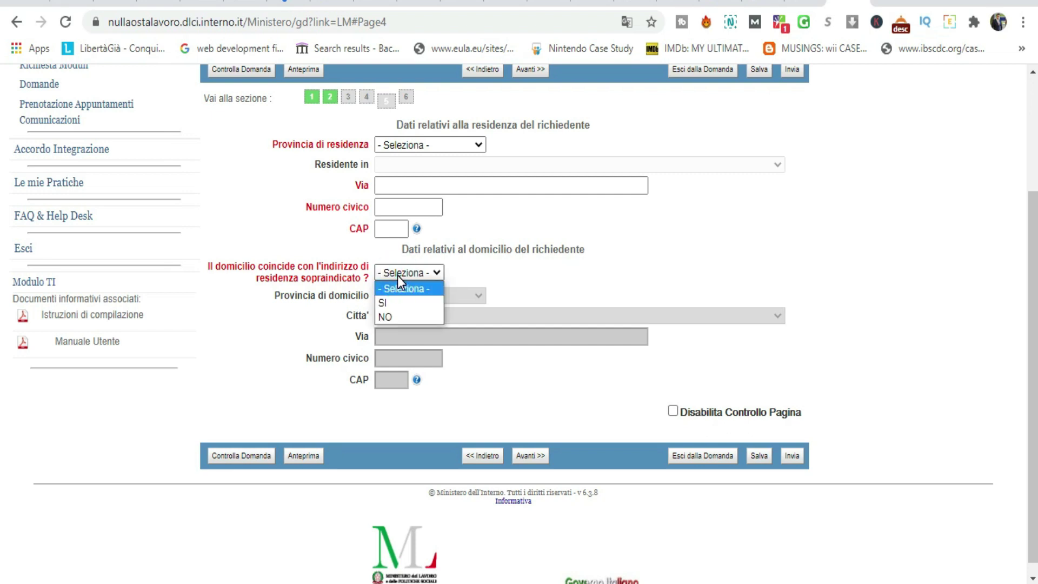
pyautogui.click(398, 275)
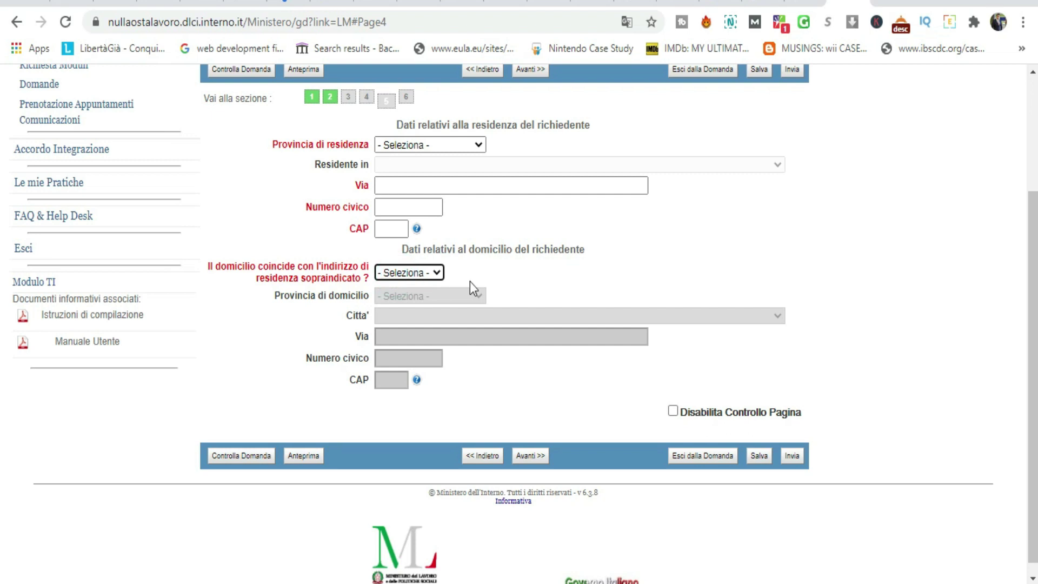
pyautogui.click(434, 274)
pyautogui.click(514, 259)
pyautogui.click(397, 274)
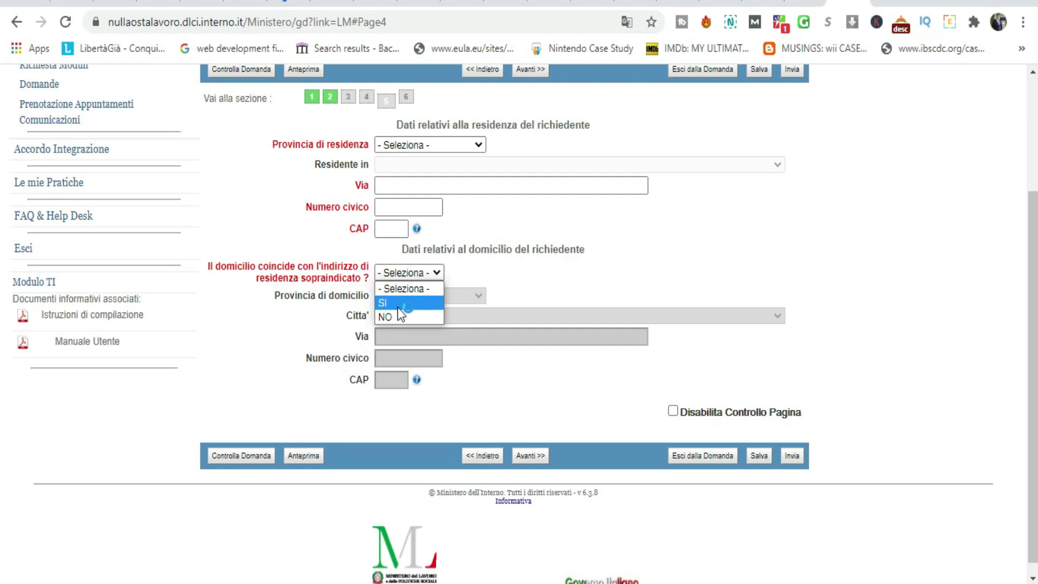
pyautogui.click(397, 317)
pyautogui.click(429, 275)
pyautogui.click(494, 281)
# Proceed to section 6 with the required residence and domicile address fields left empty.
pyautogui.scroll(-1, 398, 495)
pyautogui.click(528, 443)
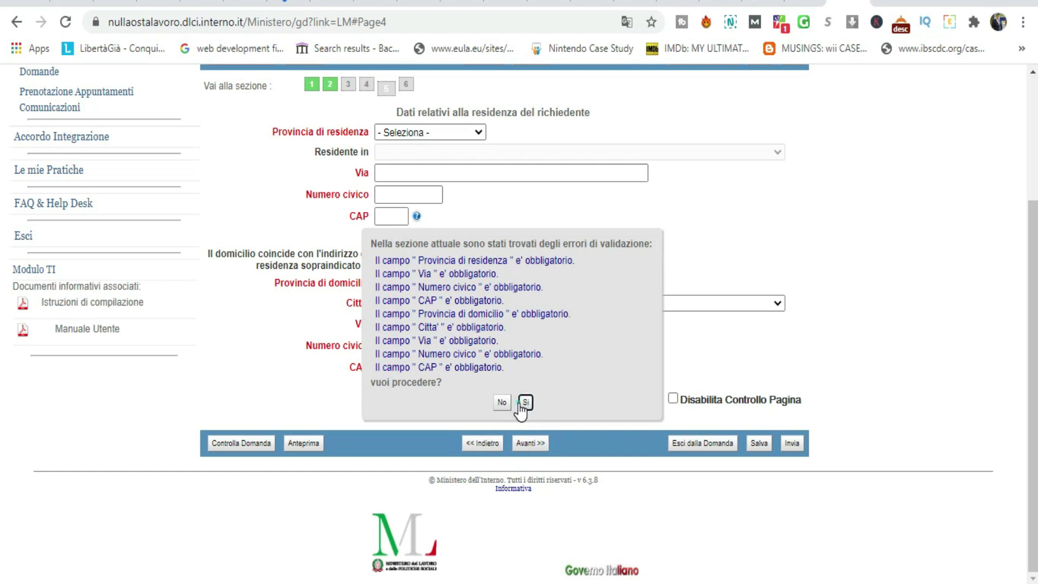
pyautogui.click(524, 403)
# Set the address for the test summons to Residenza, leaving the applicant's contact fields empty.
pyautogui.scroll(1, 485, 310)
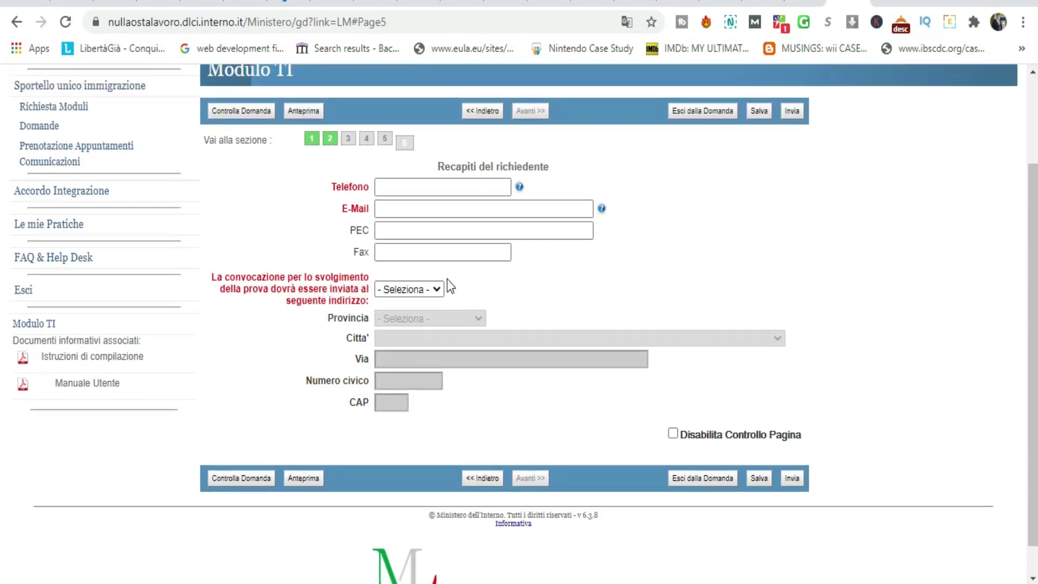
pyautogui.click(415, 189)
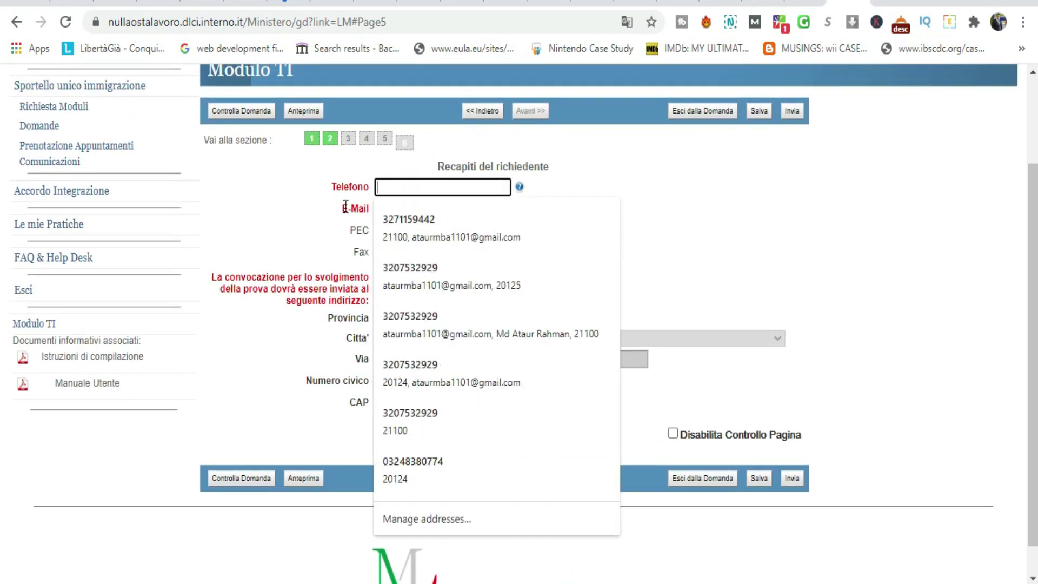
pyautogui.click(454, 230)
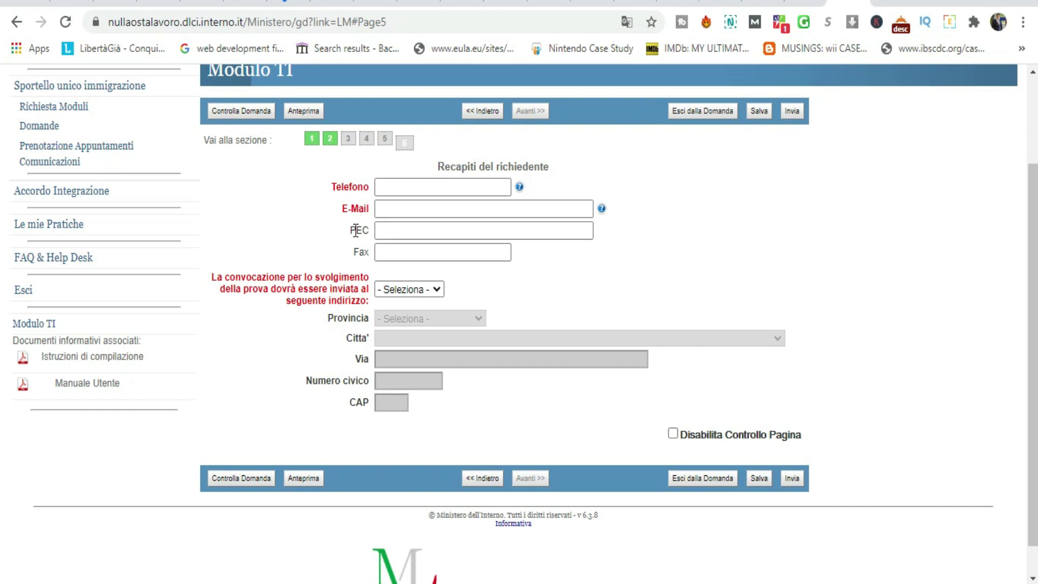
pyautogui.click(381, 238)
pyautogui.click(411, 289)
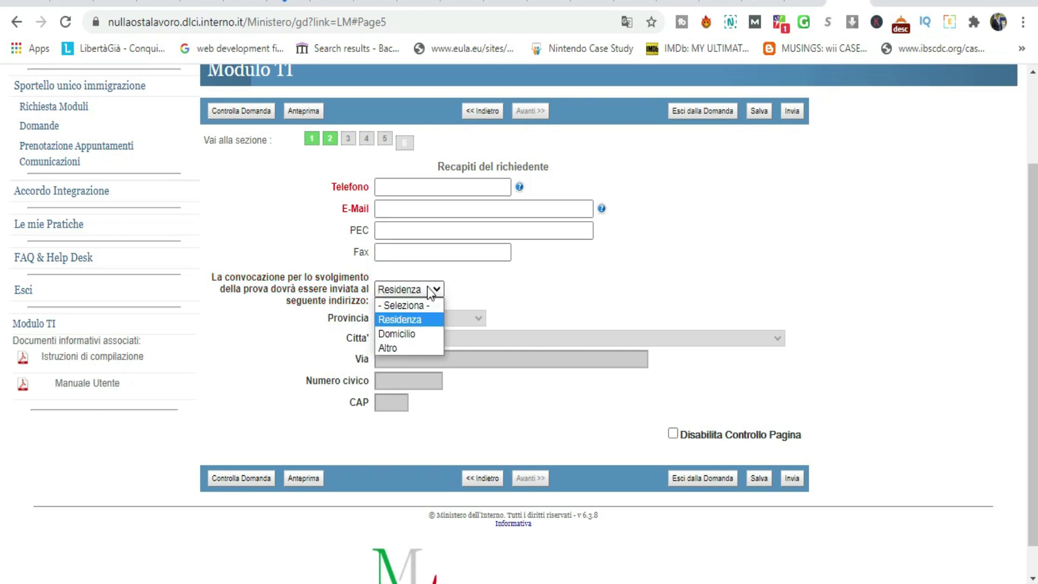
pyautogui.click(408, 320)
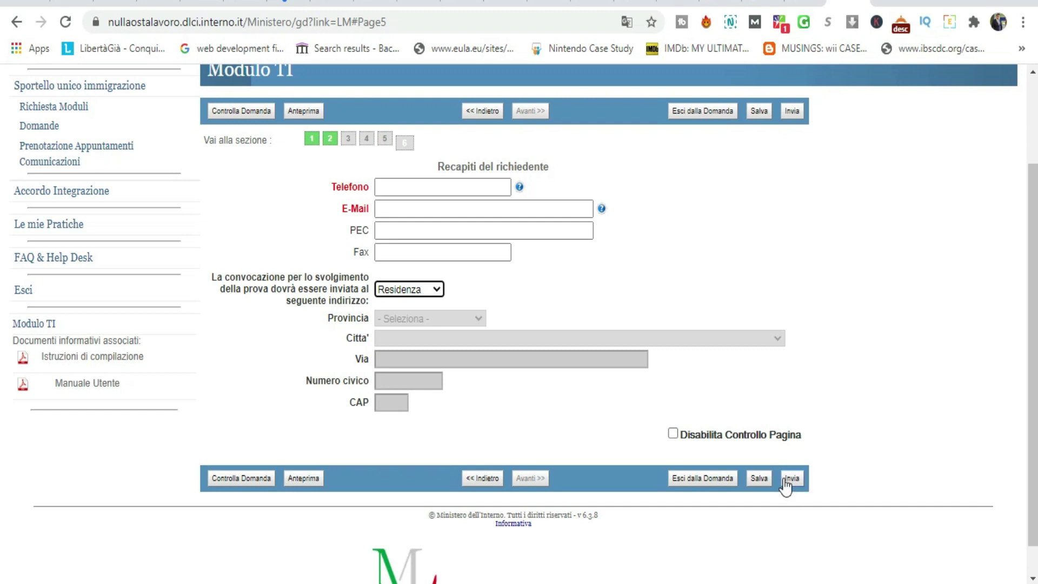
pyautogui.scroll(-1, 798, 387)
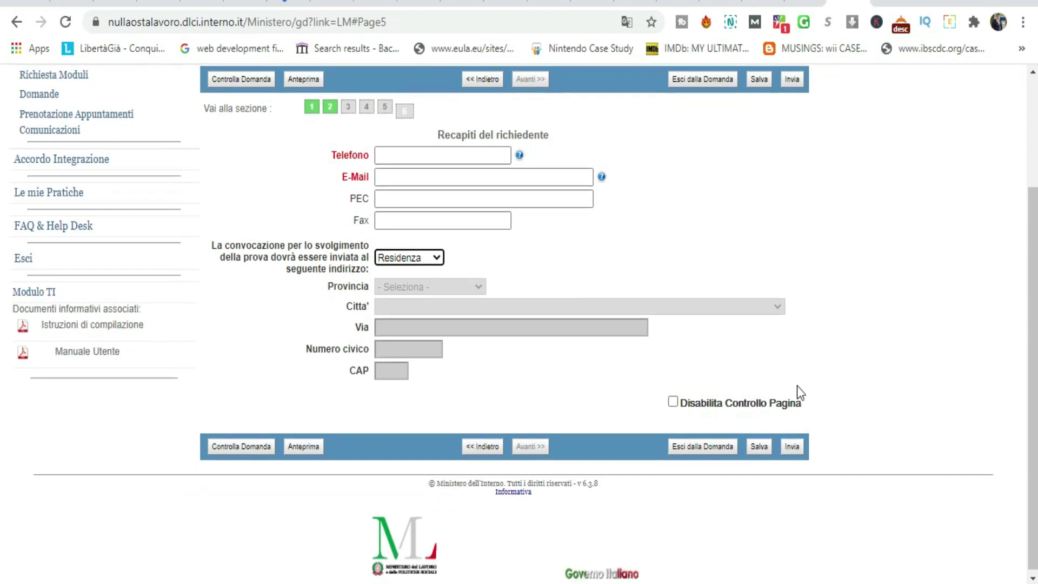
pyautogui.scroll(3, 797, 385)
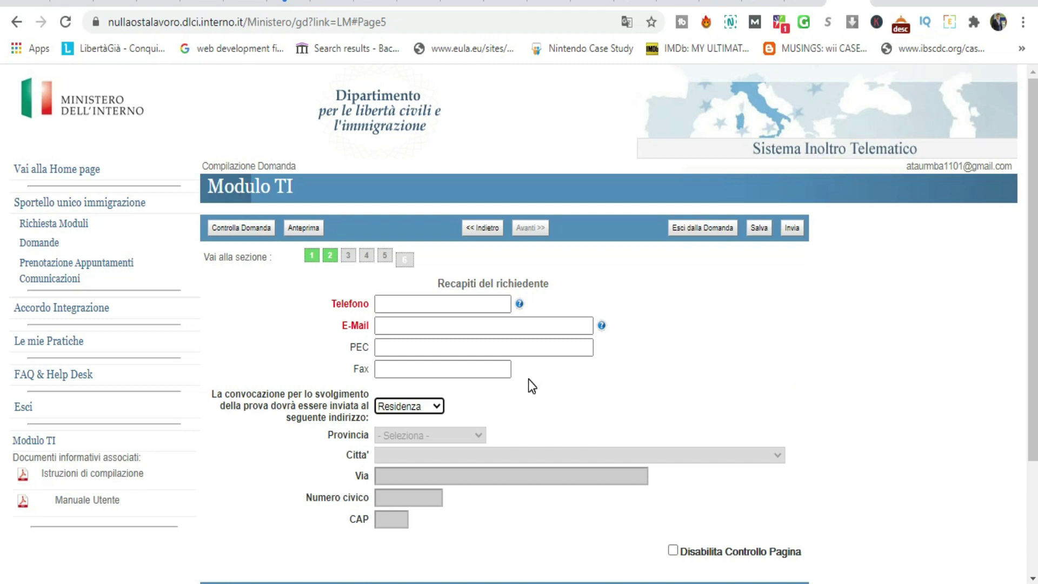
pyautogui.scroll(-3, 528, 379)
pyautogui.scroll(2, 528, 378)
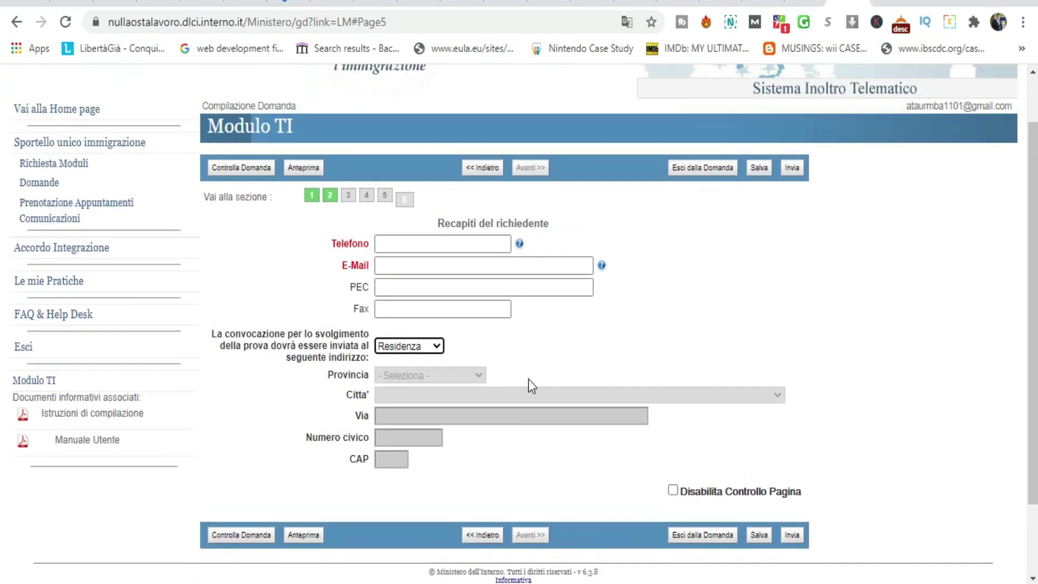